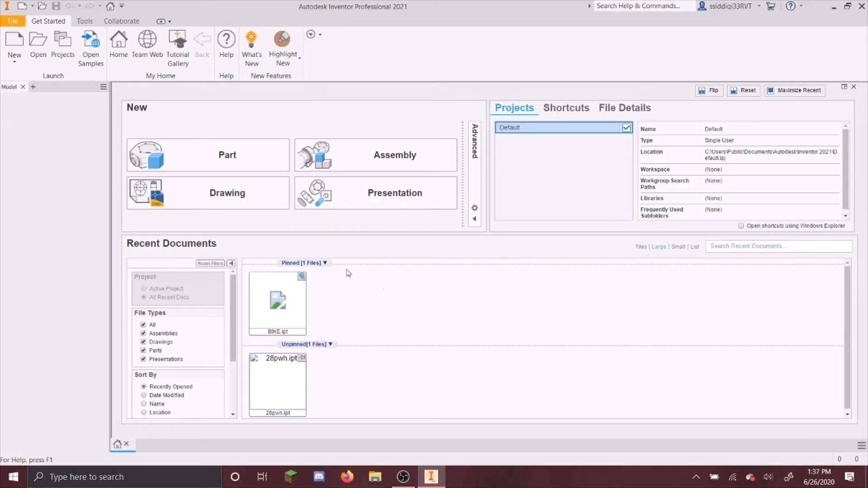
Step: Create a new part and start a 2D sketch on the front (XY) plane
left_click(214, 156)
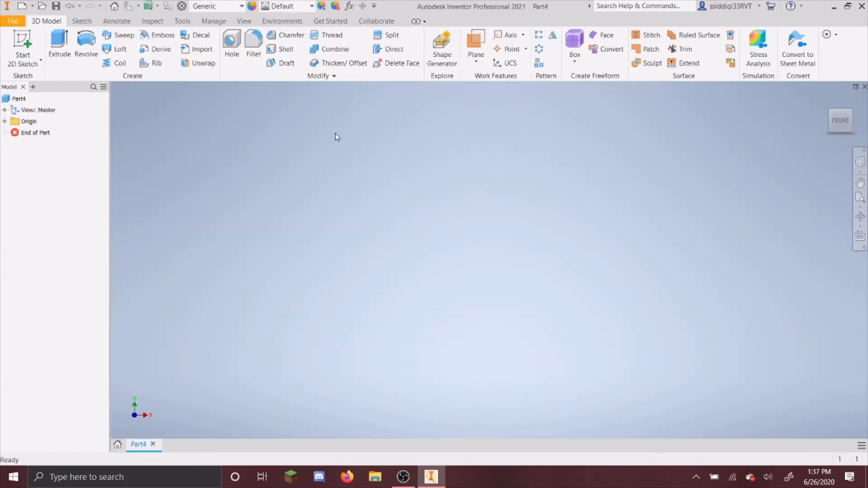
right_click(501, 189)
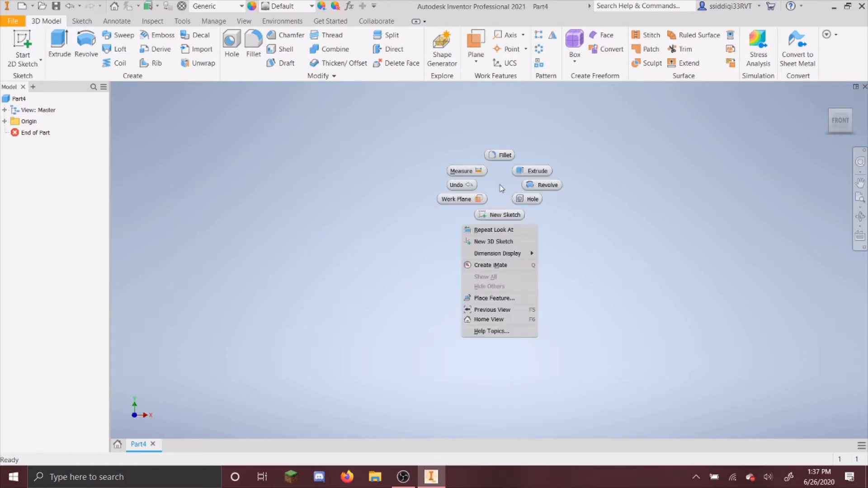
left_click(506, 216)
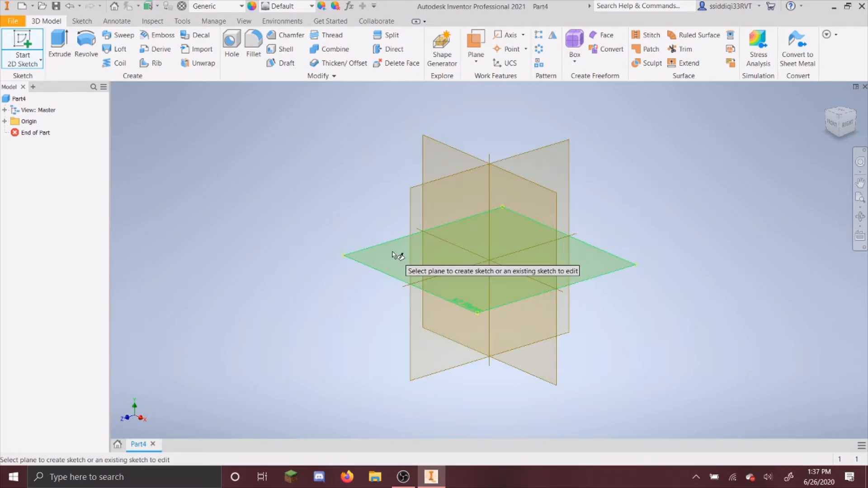
left_click(456, 162)
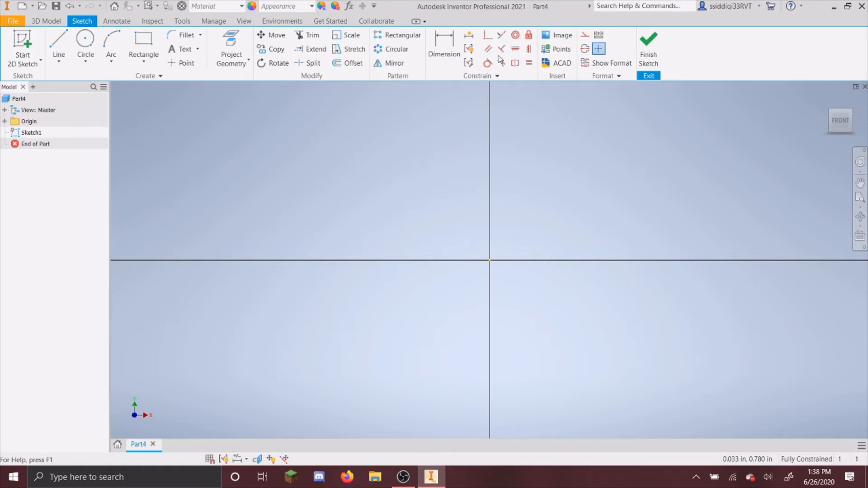
Step: Draw a 1 in by 1 in rectangle with its first corner at the sketch origin
left_click(145, 42)
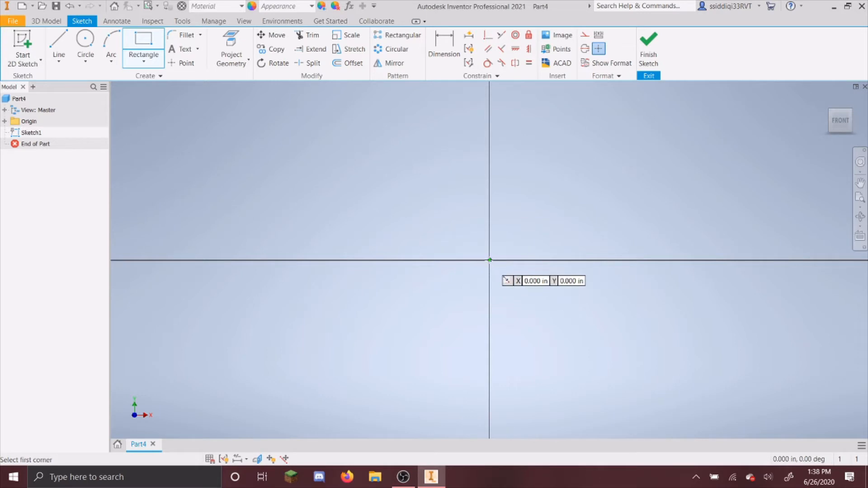
left_click(490, 260)
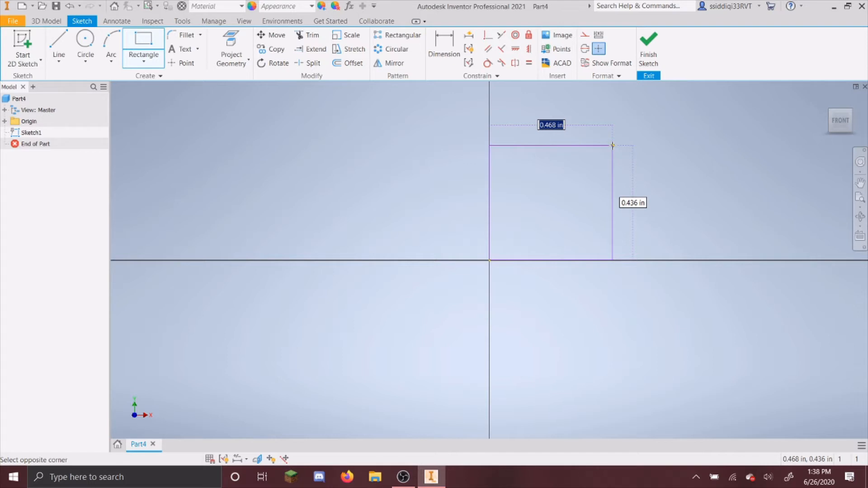
key("Tab")
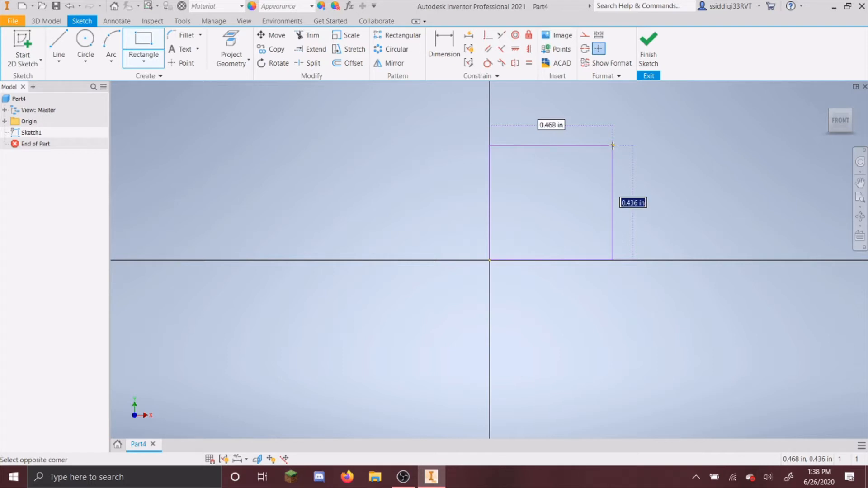
key("Tab")
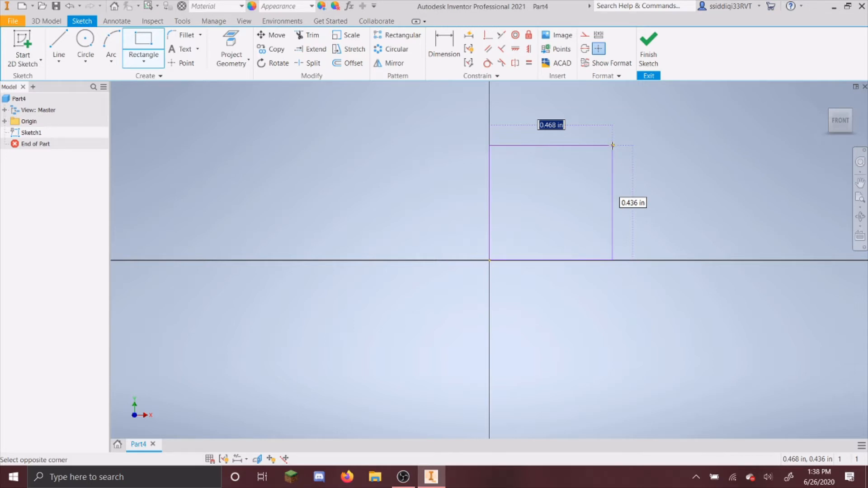
type("1")
key("Tab")
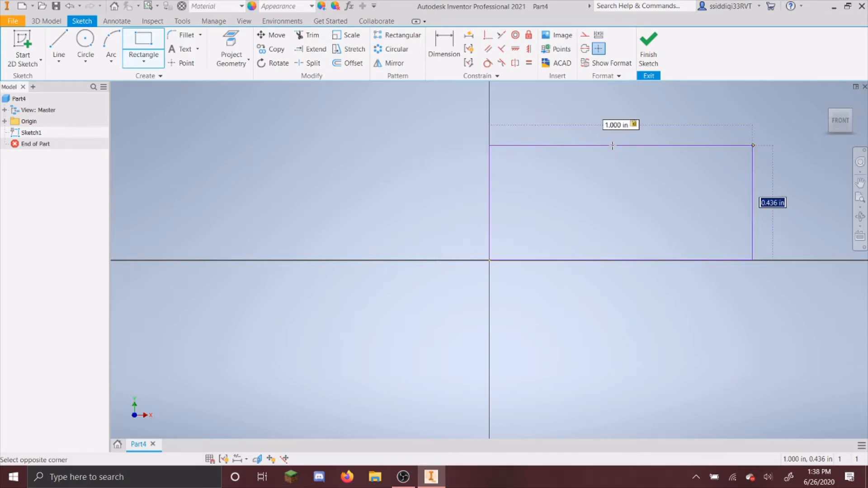
type("1")
key("Tab")
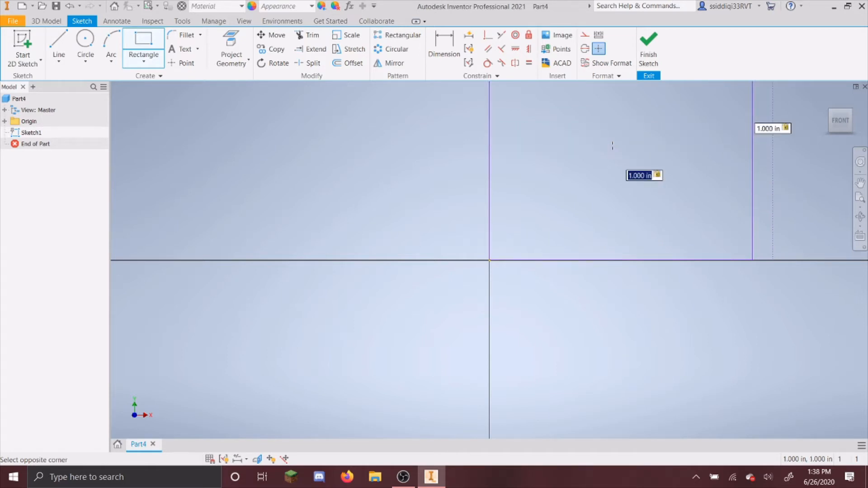
key("Return")
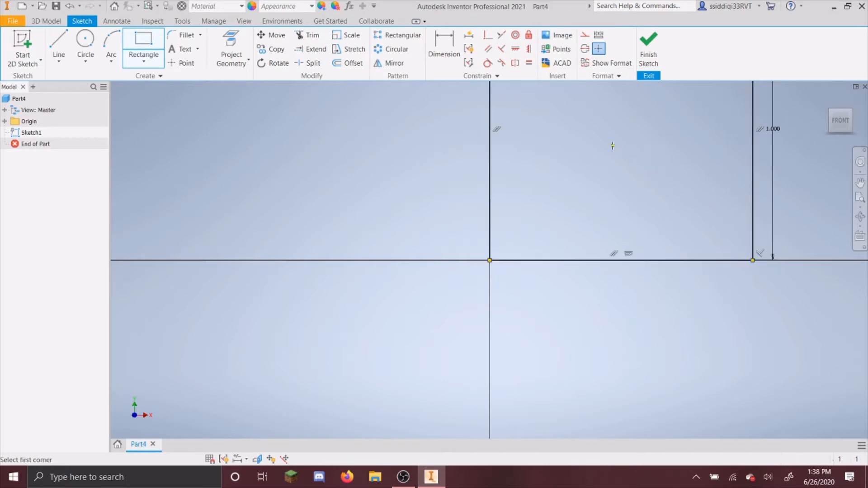
Step: Offset the square inward by 0.04 in and finish the sketch
left_click(860, 183)
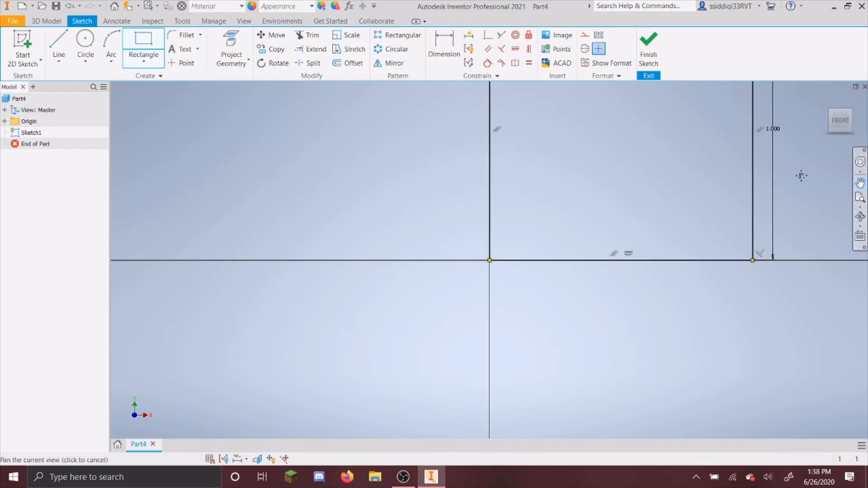
left_click_drag(799, 184, 694, 331)
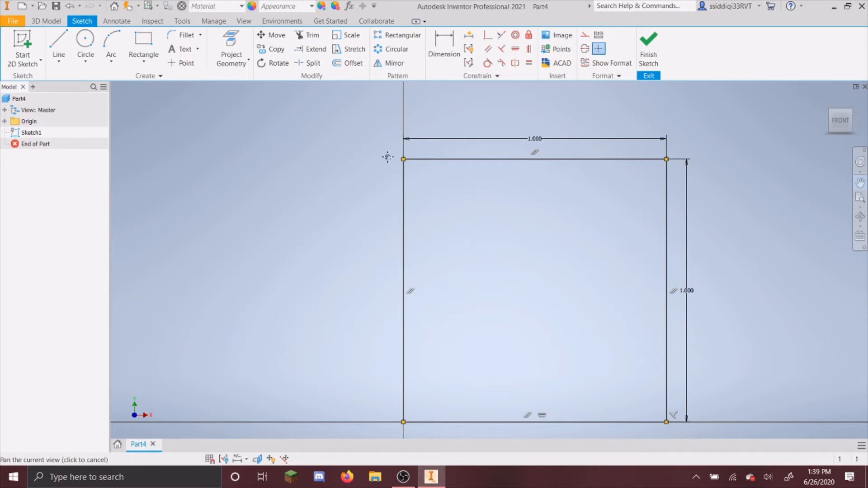
key("Escape")
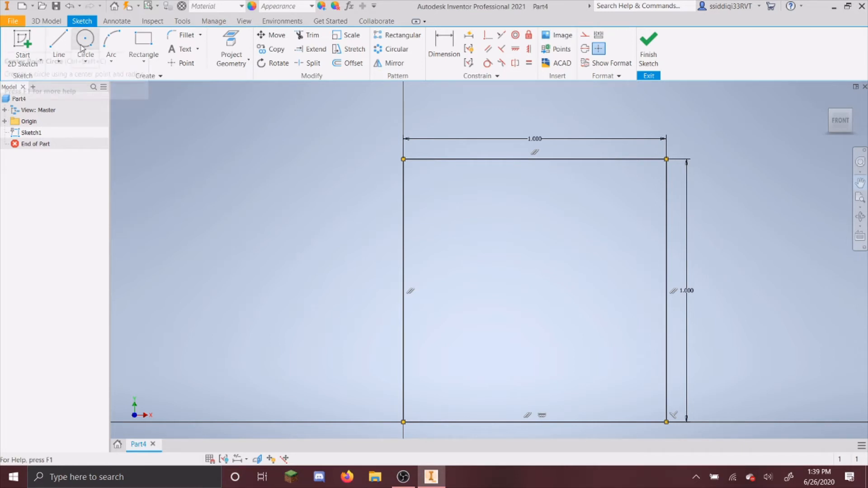
key("F2")
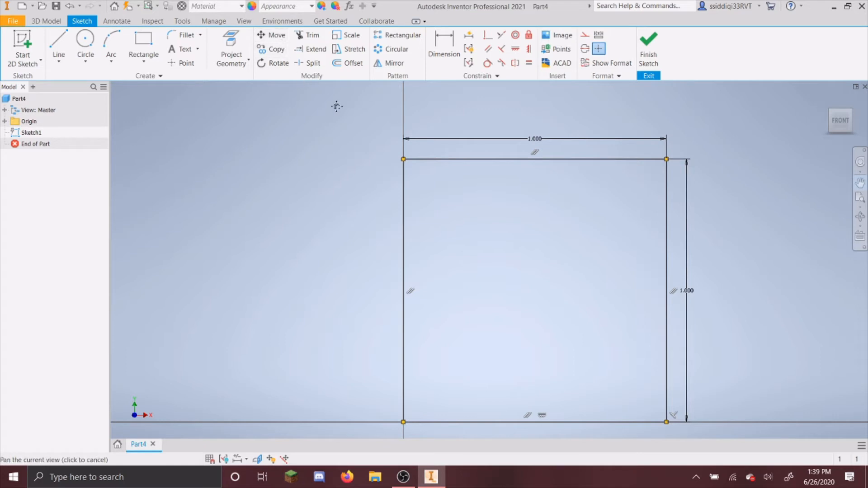
left_click(348, 63)
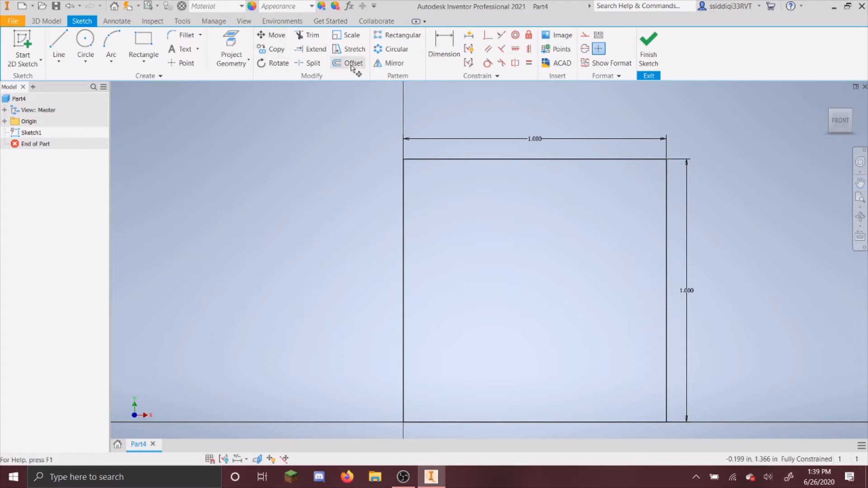
left_click(524, 159)
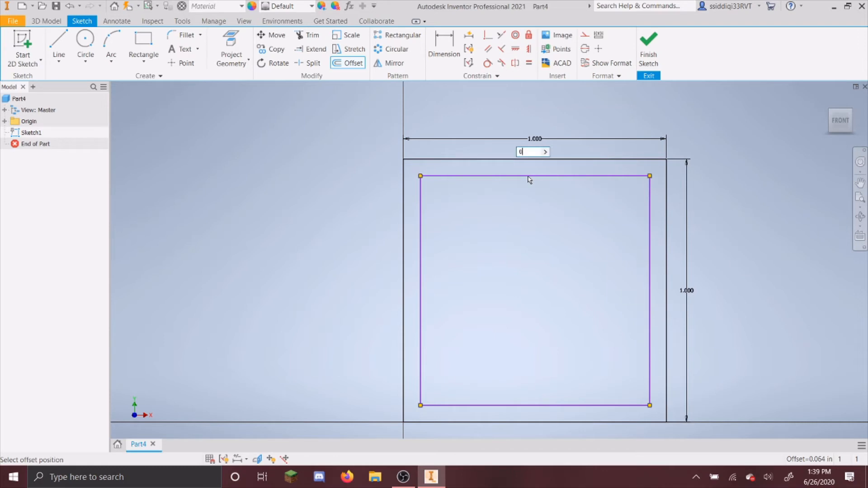
type("0.04")
key("Tab")
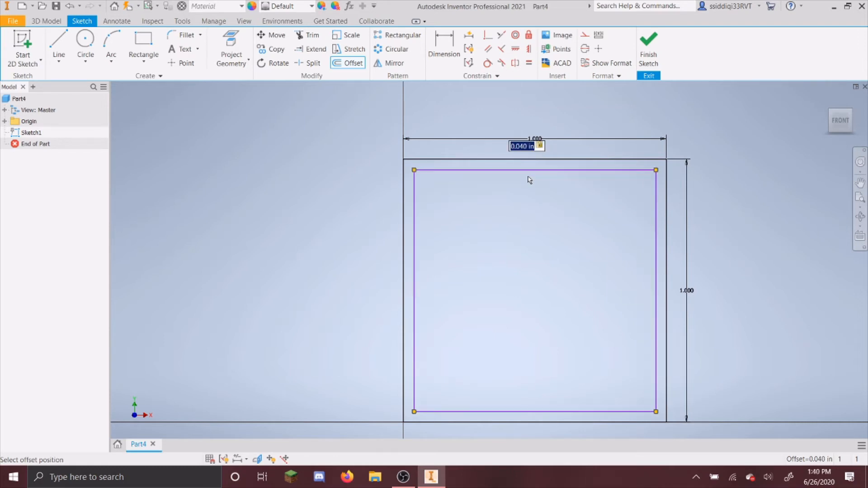
key("Return")
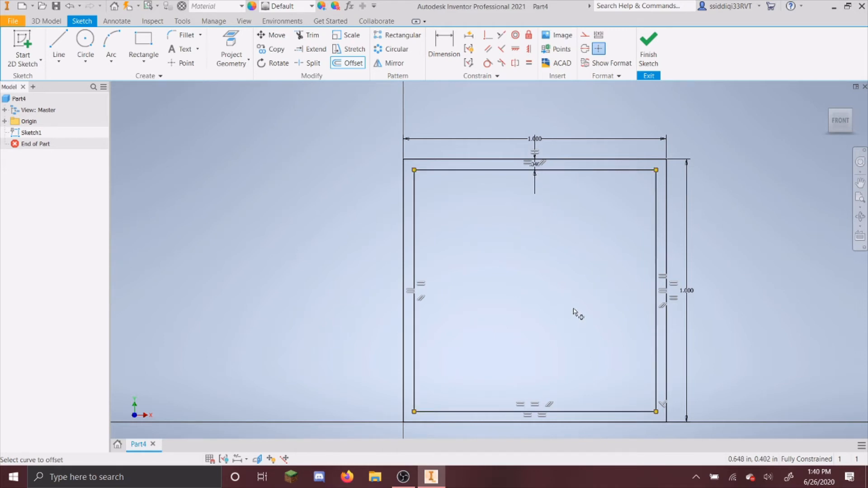
left_click(649, 50)
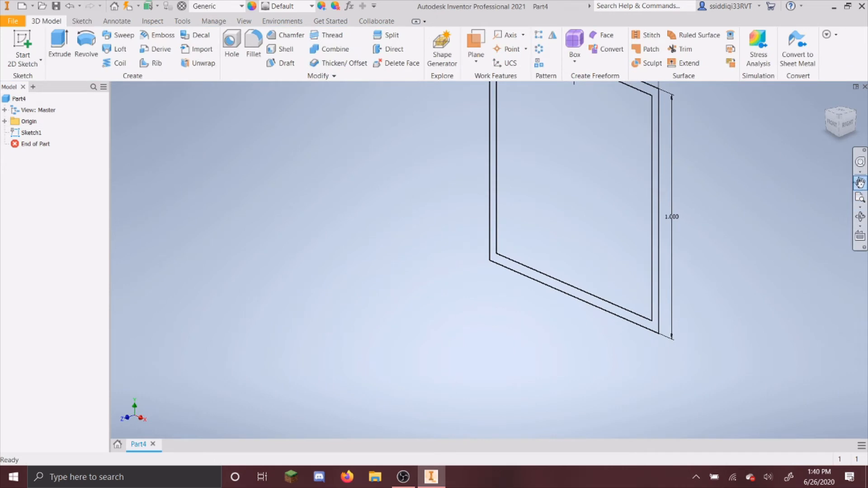
Step: Extrude the narrow frame region between the two squares to a distance of 28 in
left_click(860, 182)
left_click_drag(746, 188, 715, 230)
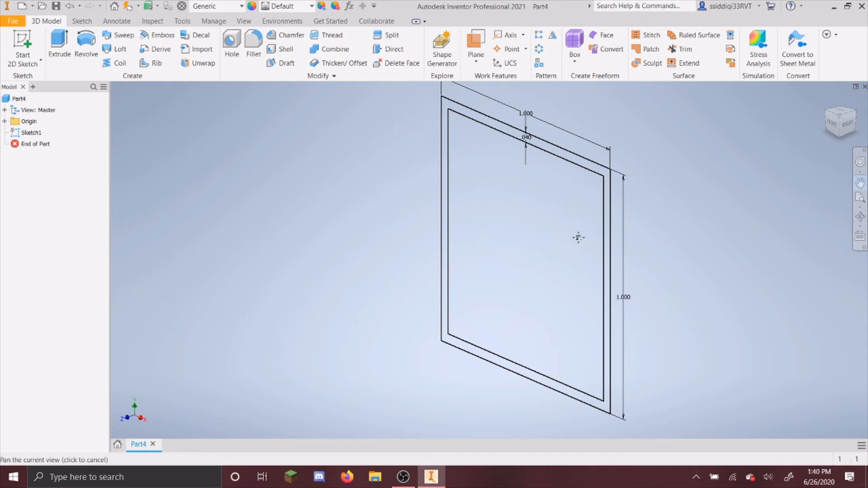
key("F2")
key("Escape")
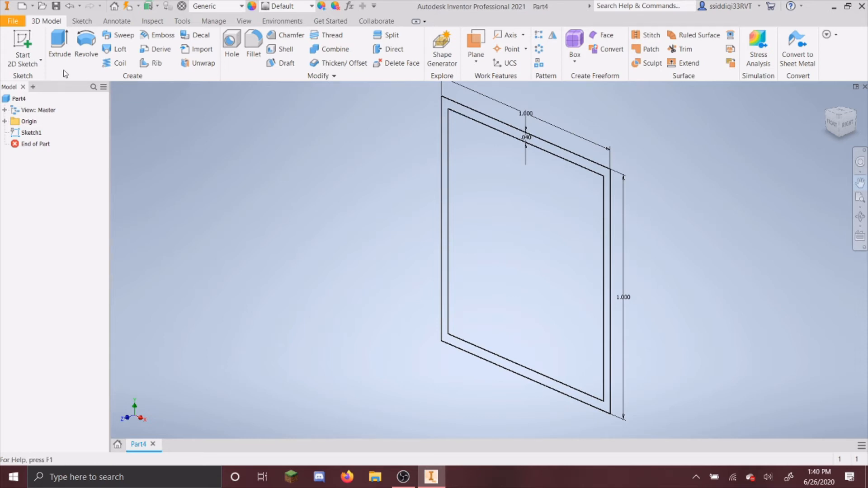
left_click(66, 58)
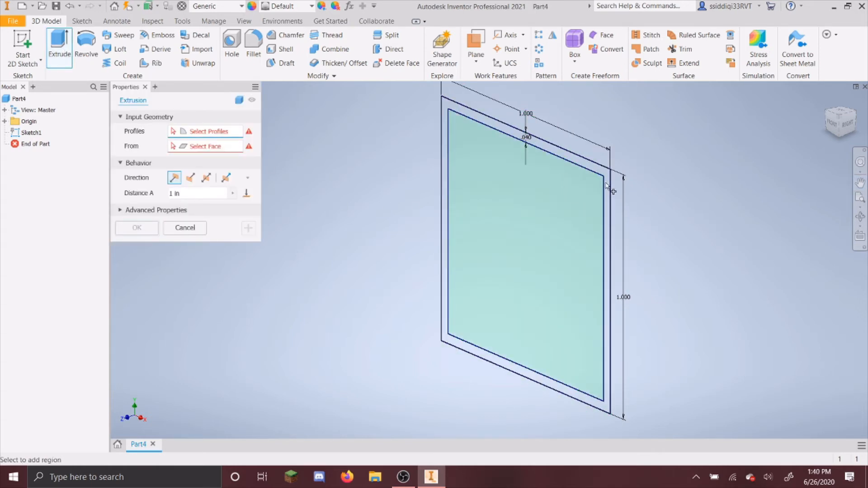
scroll(601, 172, "down", 2)
scroll(595, 165, "up", 6)
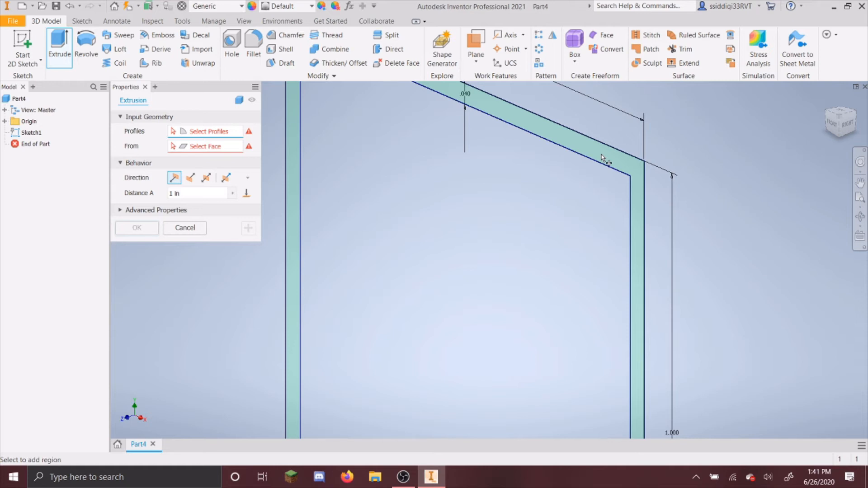
left_click(604, 159)
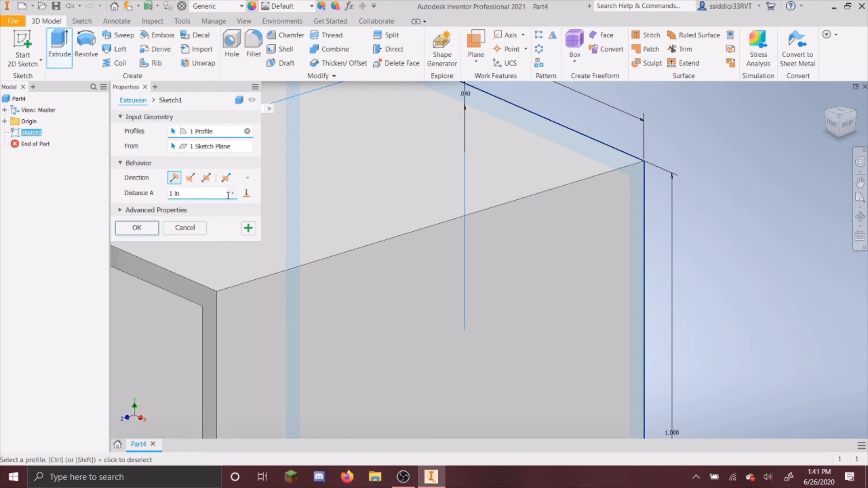
left_click(173, 193)
key("BackSpace")
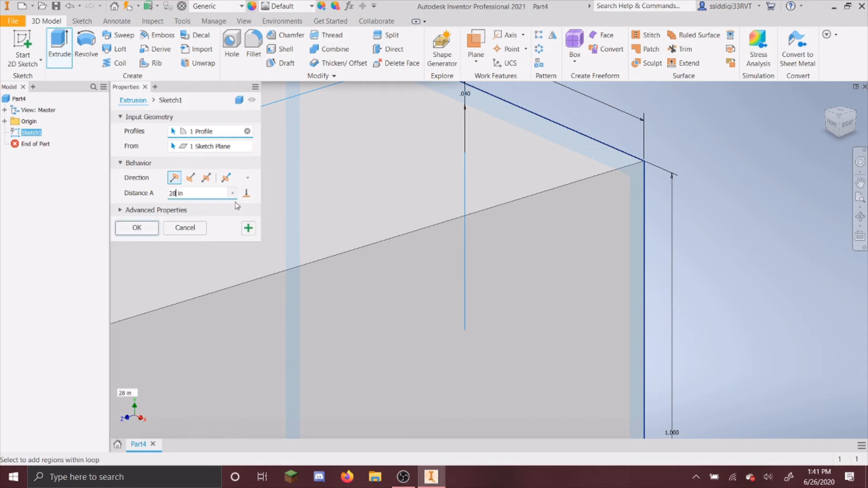
key("Return")
Step: Start a new 2D sketch on the long right side face of the tube
scroll(556, 213, "down", 5)
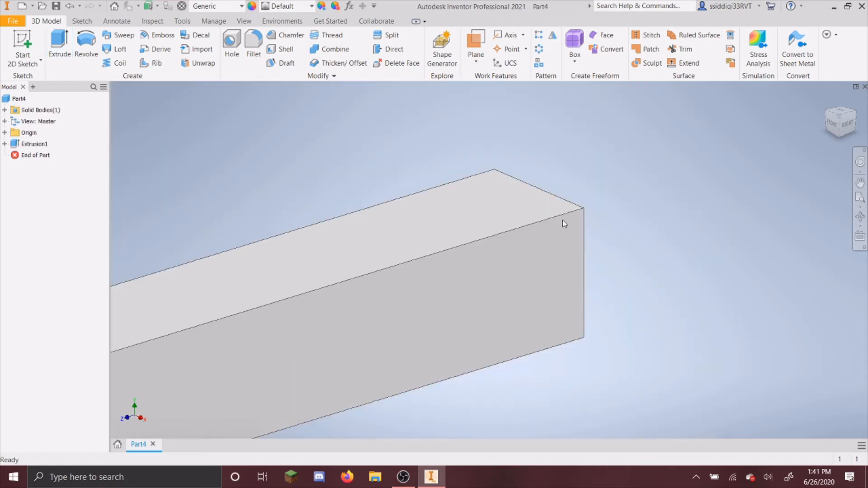
scroll(563, 220, "down", 5)
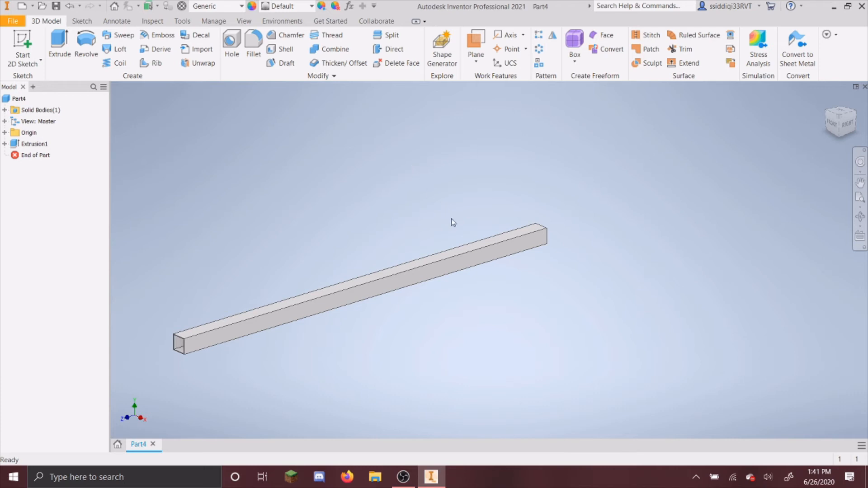
right_click(516, 171)
left_click(517, 198)
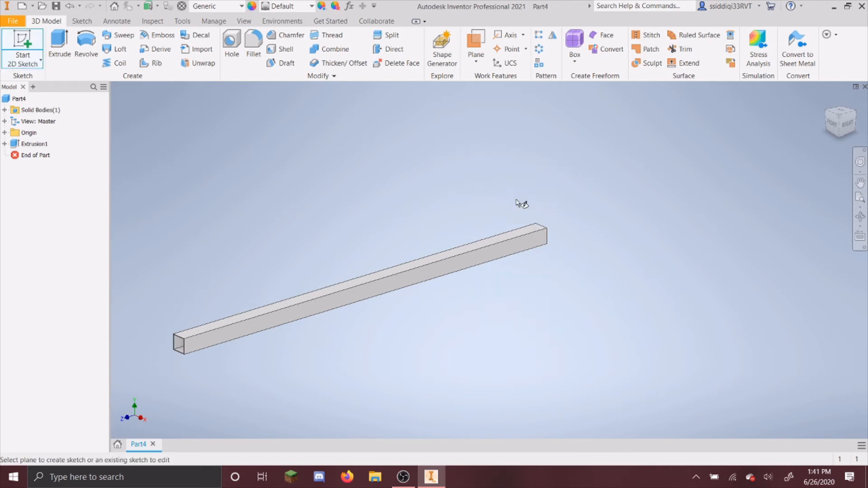
left_click(526, 241)
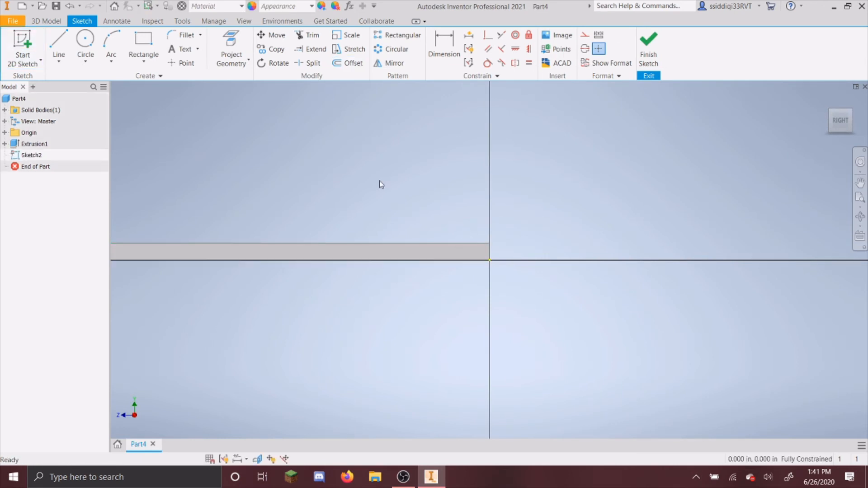
Step: Place a sketch point near the tube's end at X -0.5 in, Y 0.5 in
left_click(183, 63)
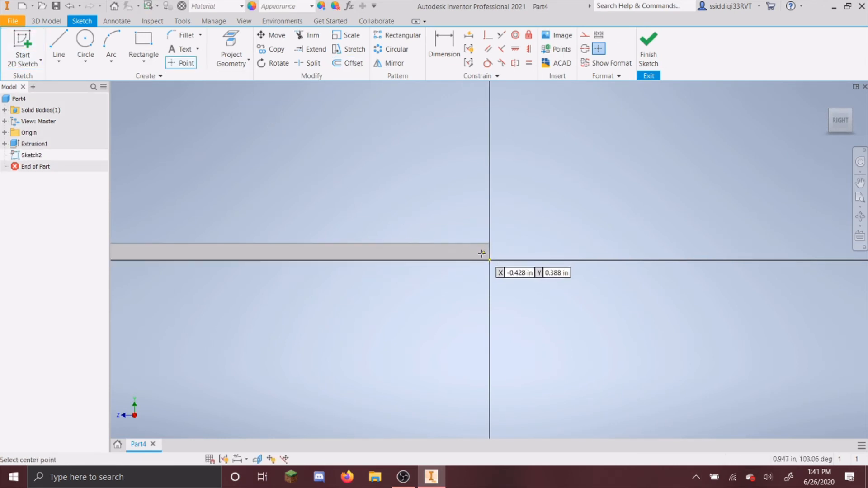
scroll(480, 254, "down", 2)
scroll(477, 253, "up", 4)
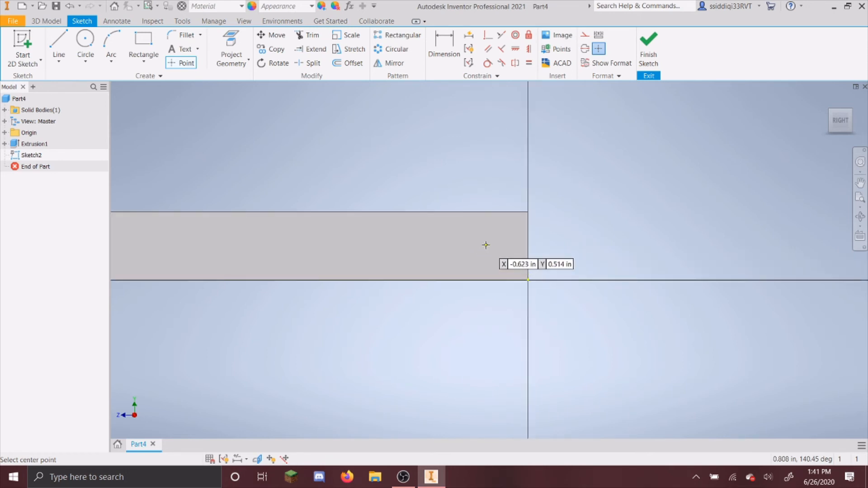
key("Tab")
type("-")
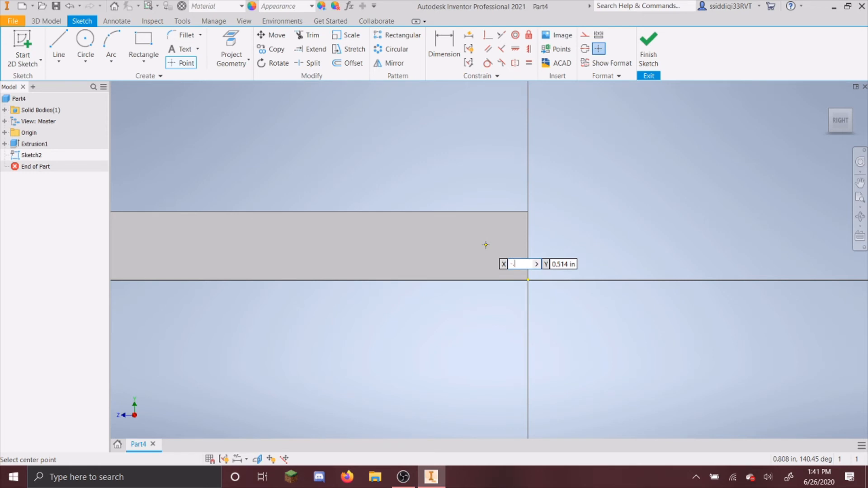
type("0.5")
key("Tab")
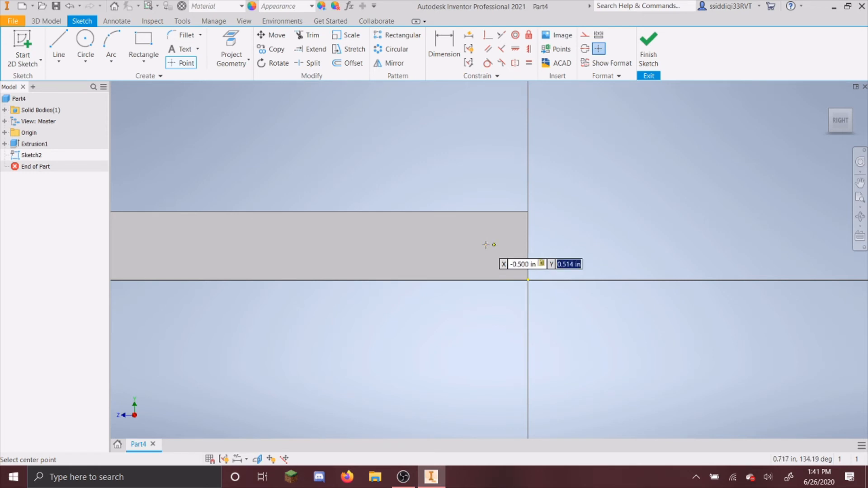
type(".5")
key("Tab")
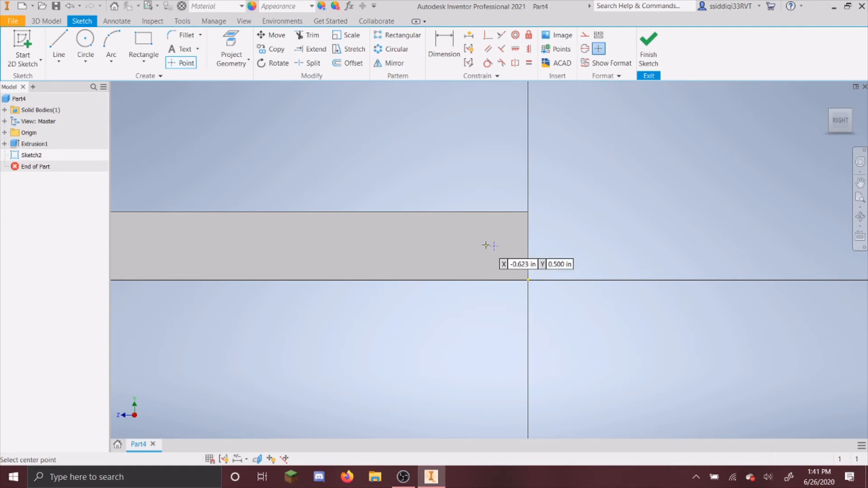
Step: Finish the point sketch and create a simple 0.163 in diameter through-all hole at the sketched point
key("Return")
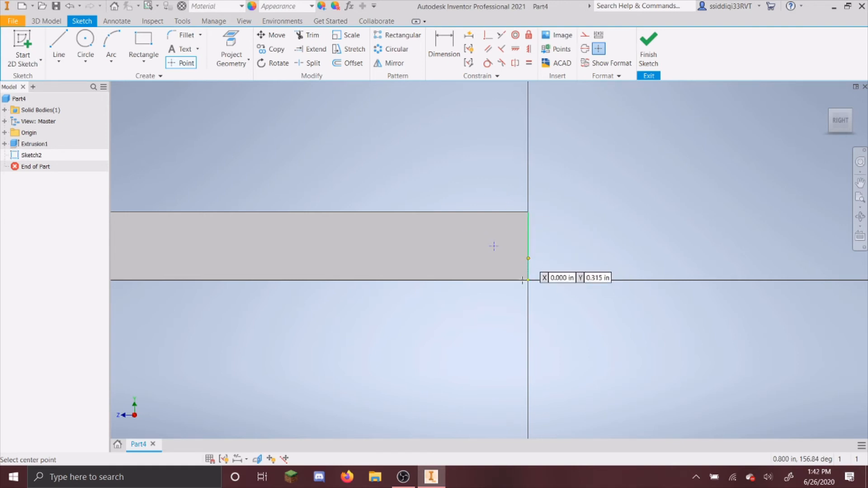
left_click(649, 46)
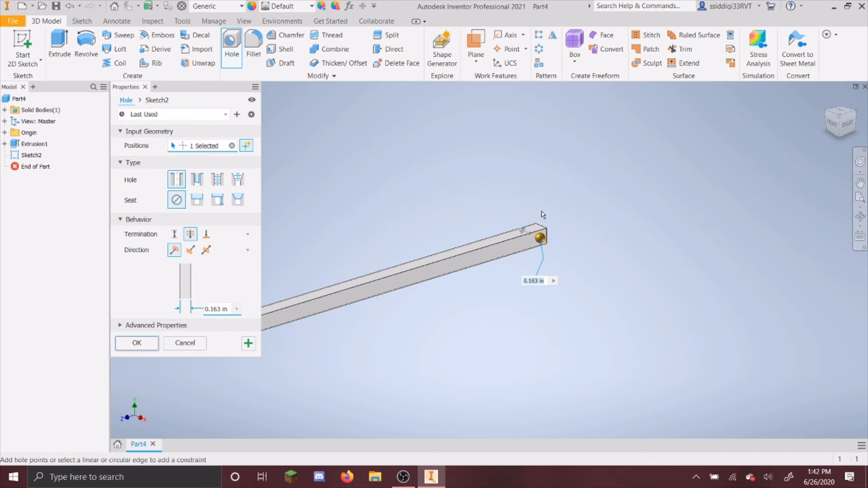
left_click(138, 344)
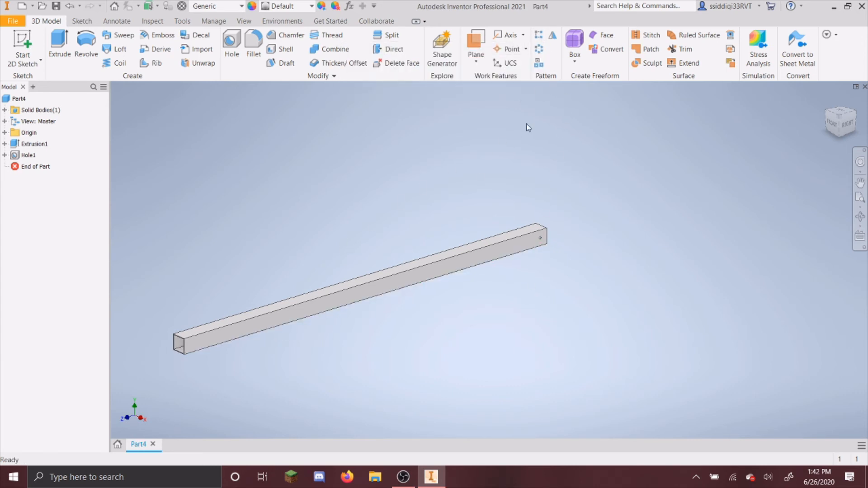
Step: Start a rectangular pattern of the hole, using the tube's open end face to define the direction along its length
left_click(539, 39)
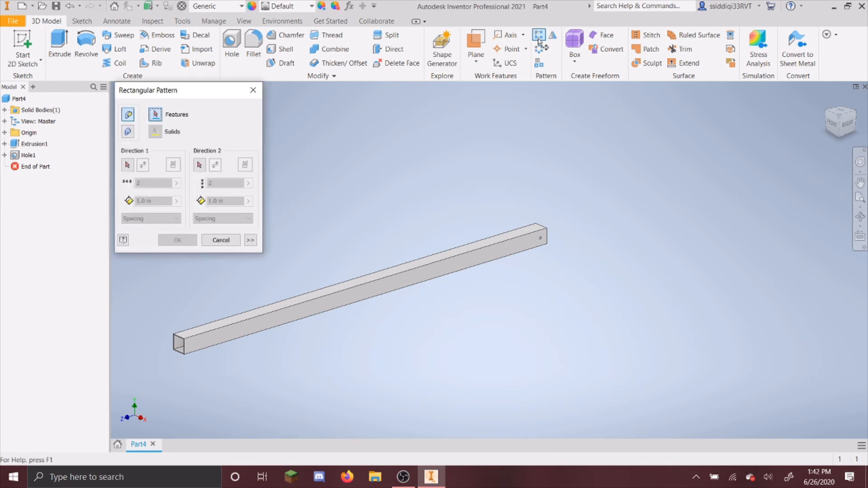
left_click(541, 237)
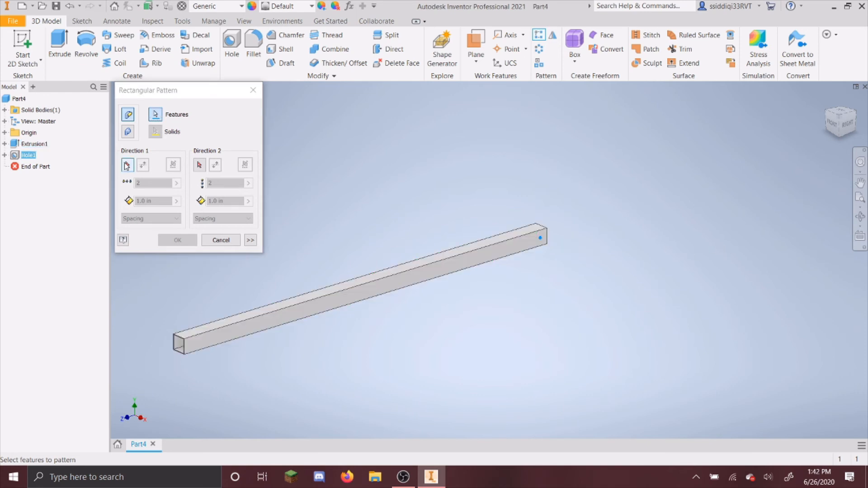
left_click(127, 166)
scroll(192, 350, "up", 5)
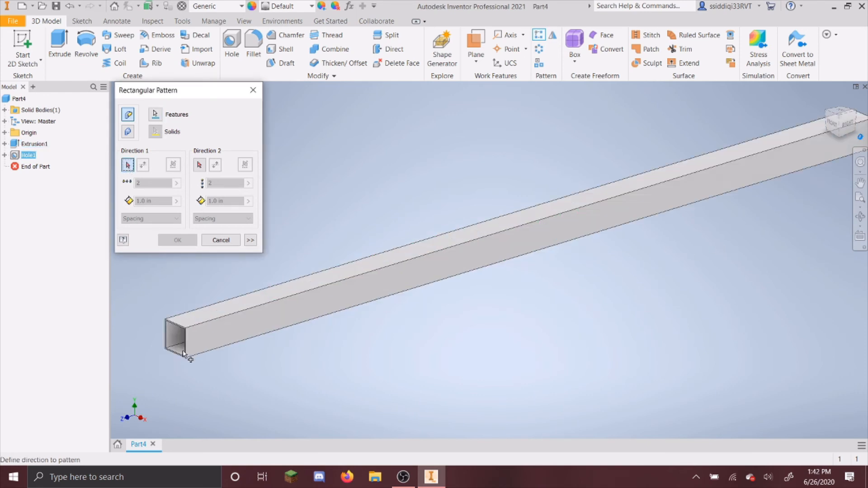
scroll(194, 348, "up", 3)
left_click(210, 338)
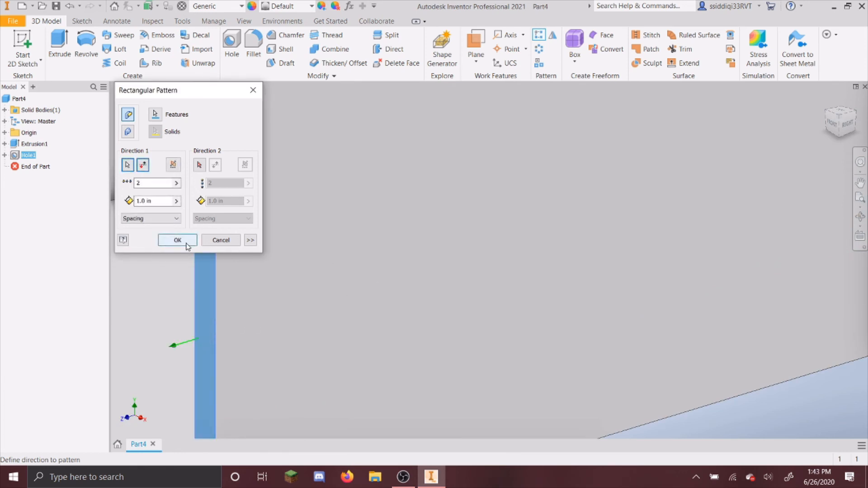
Step: Set the pattern to 28 holes spaced 1 in apart along the tube and create it
scroll(592, 285, "down", 5)
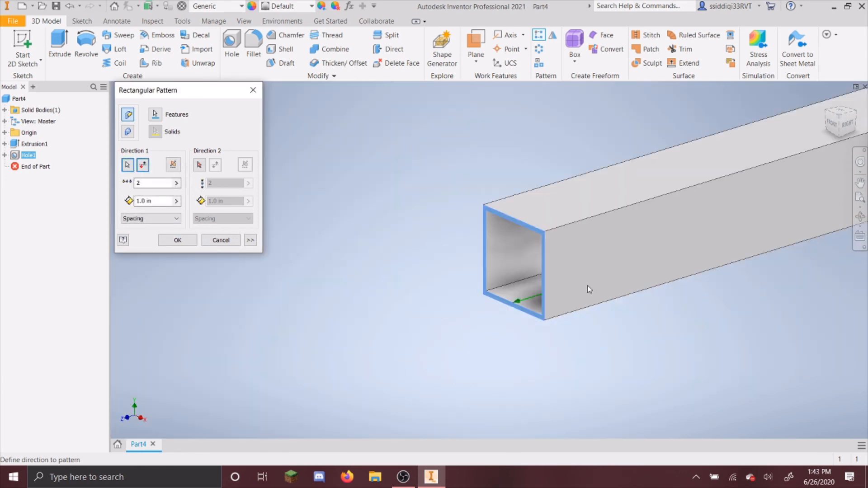
scroll(674, 255, "down", 3)
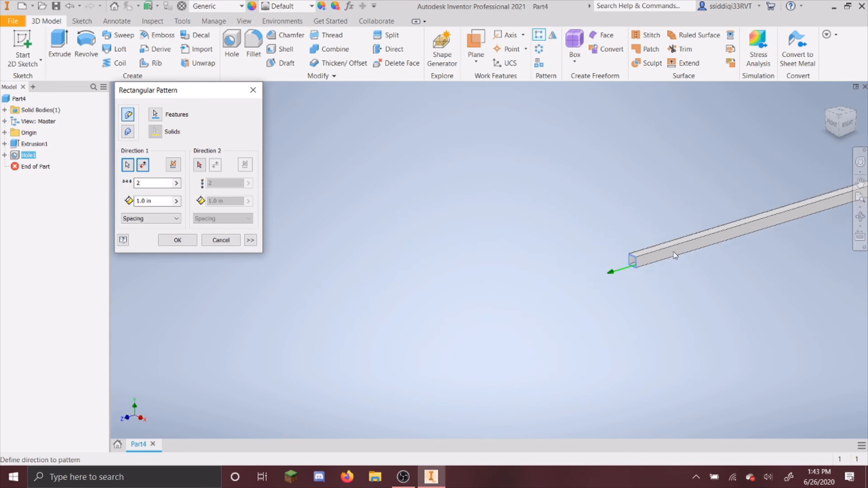
left_click(861, 183)
left_click_drag(810, 226, 652, 260)
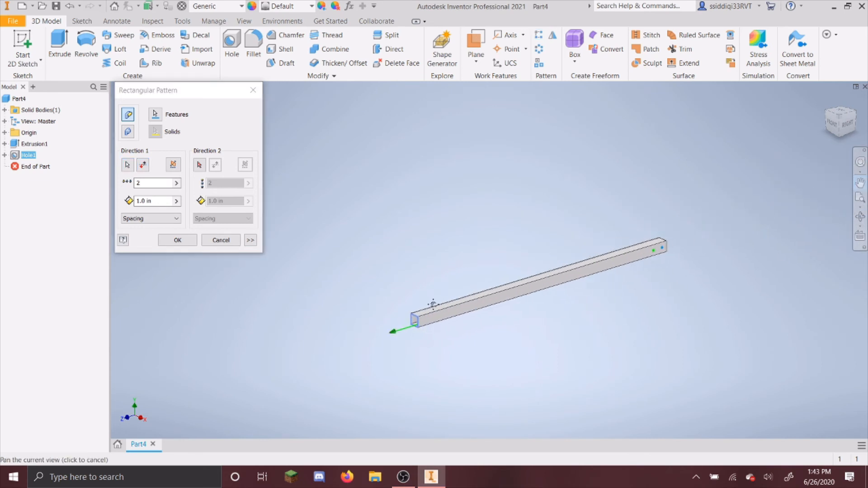
scroll(654, 256, "up", 4)
scroll(654, 256, "up", 3)
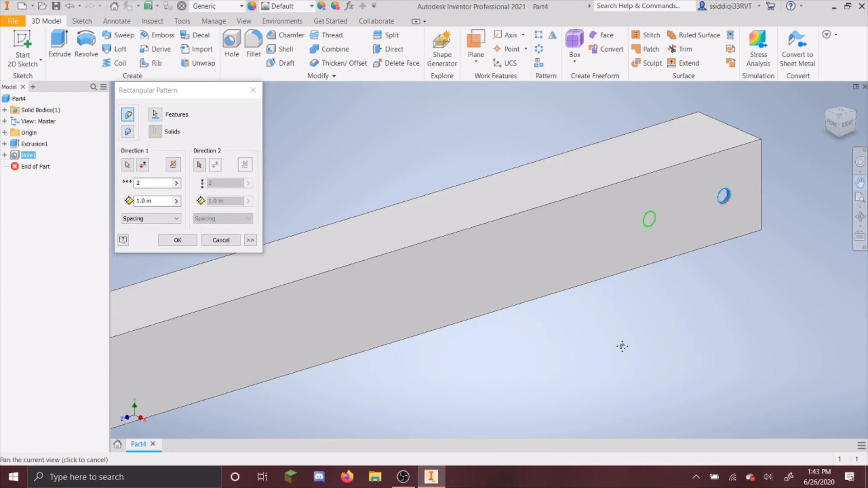
scroll(601, 388, "down", 5)
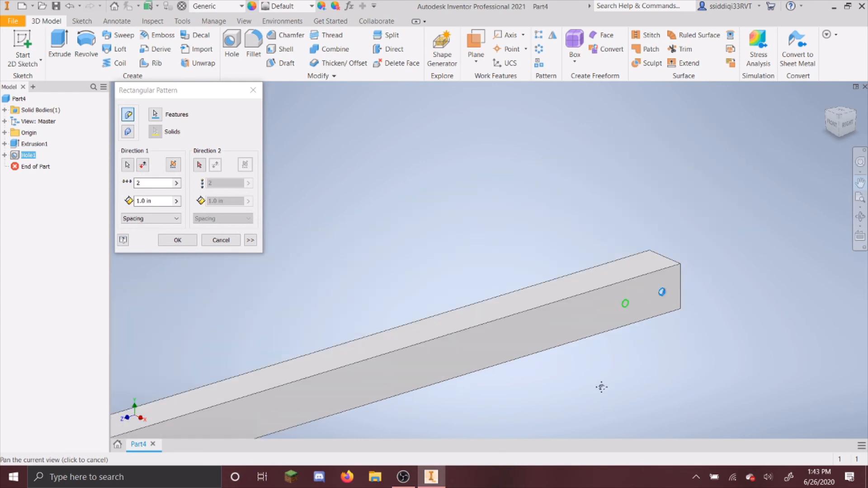
left_click(146, 184)
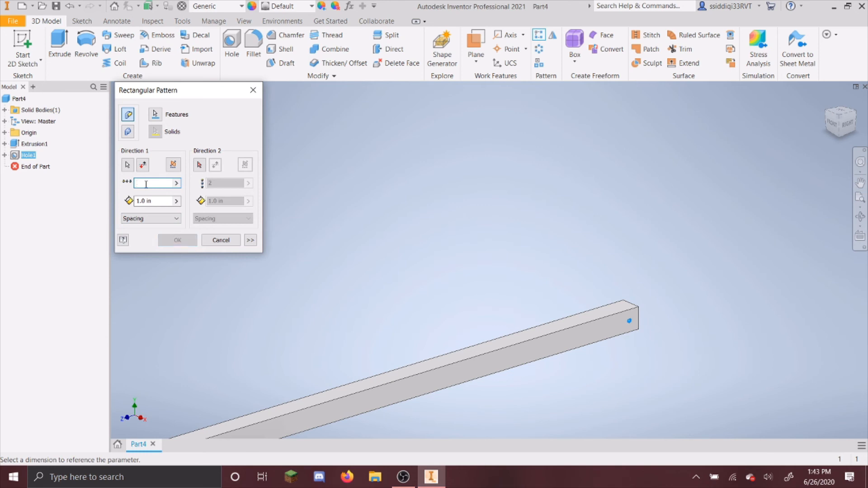
type("28")
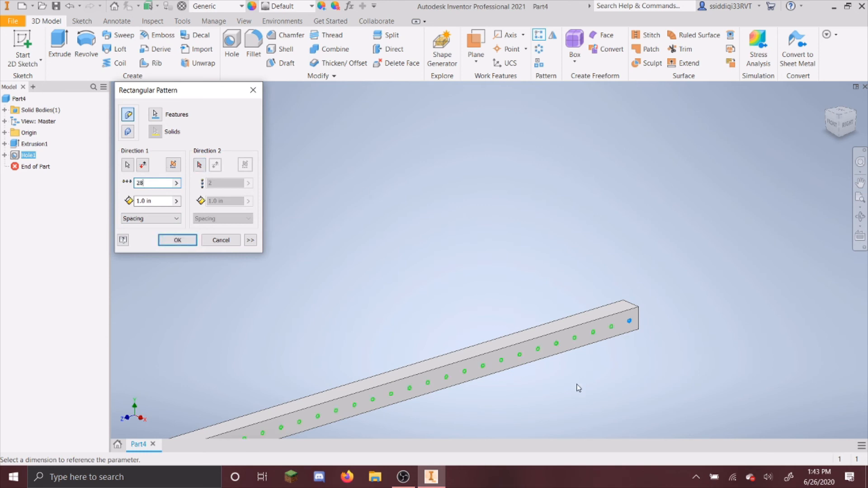
left_click(861, 183)
left_click_drag(568, 281, 728, 169)
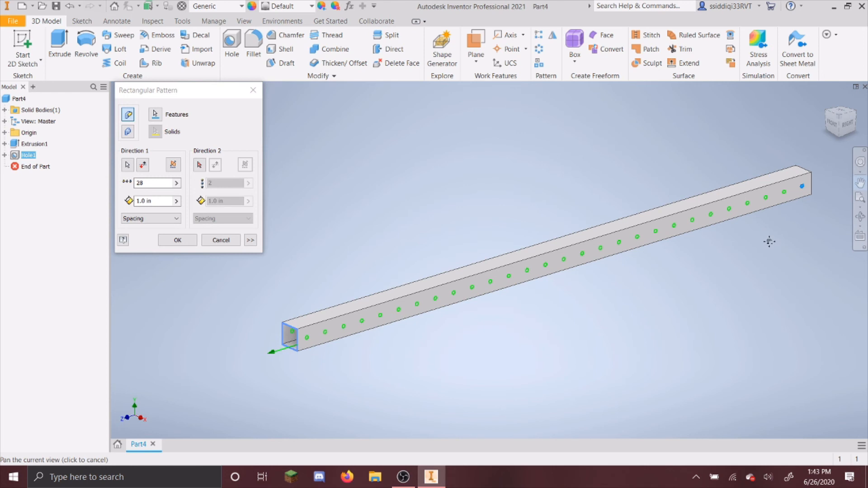
left_click(178, 240)
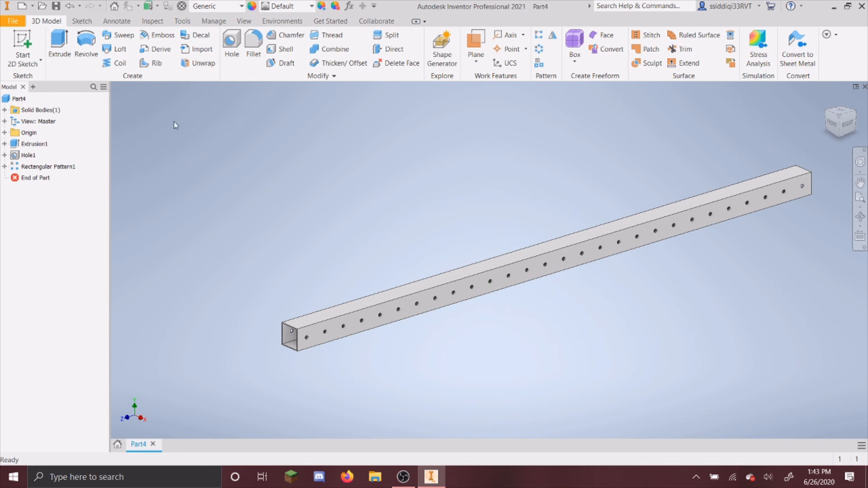
Step: Save the part under the file name 28pwh.ipt
left_click(12, 21)
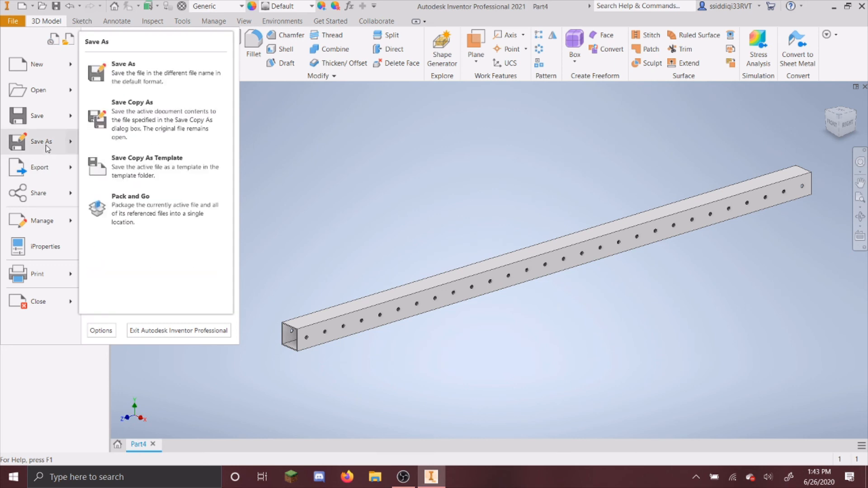
left_click(48, 148)
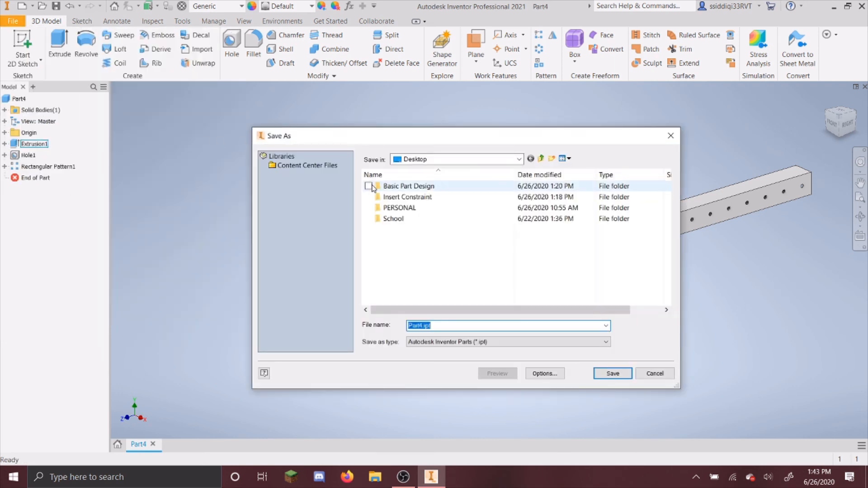
left_click(420, 326)
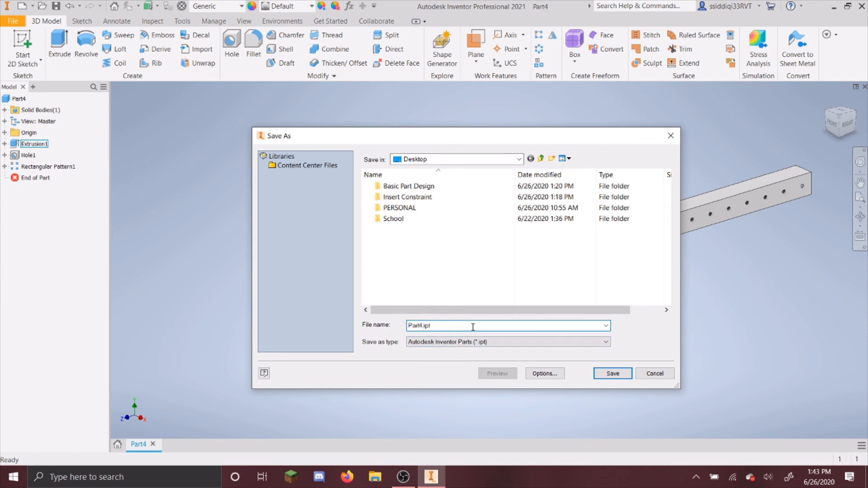
key("BackSpace")
key("BackSpace")
key("BackSpace")
key("BackSpace")
key("BackSpace")
type("28pwh")
left_click(613, 374)
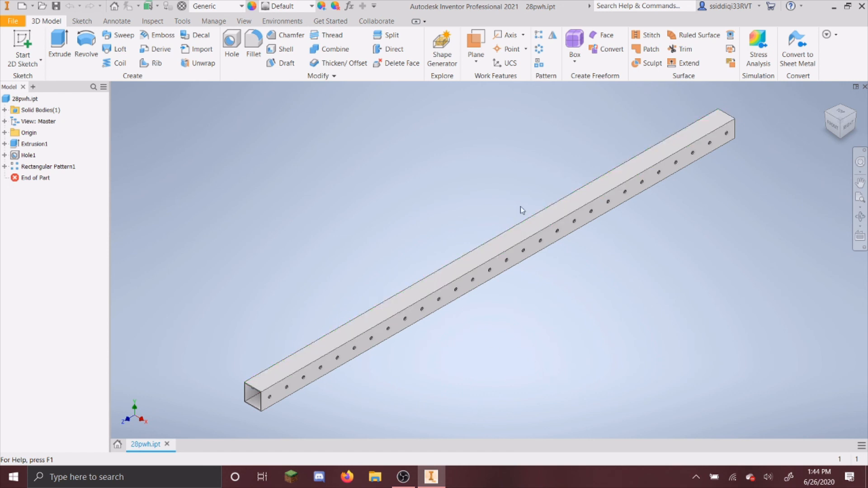
Step: Create a new 2D sketch on the tube's long top face and finish it without drawing any geometry
left_click(638, 149)
right_click(642, 151)
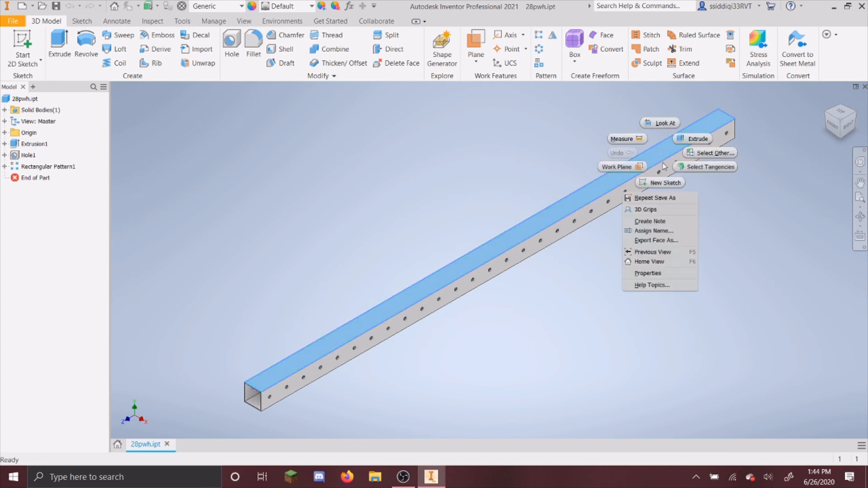
left_click(665, 181)
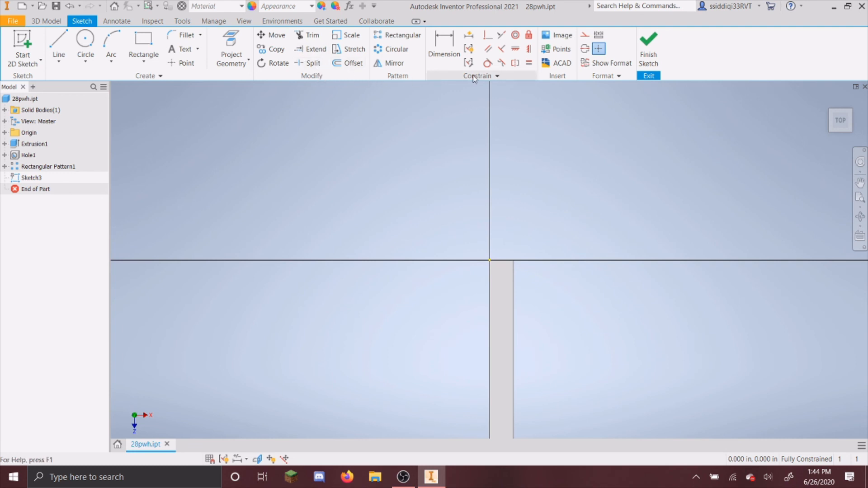
left_click(649, 49)
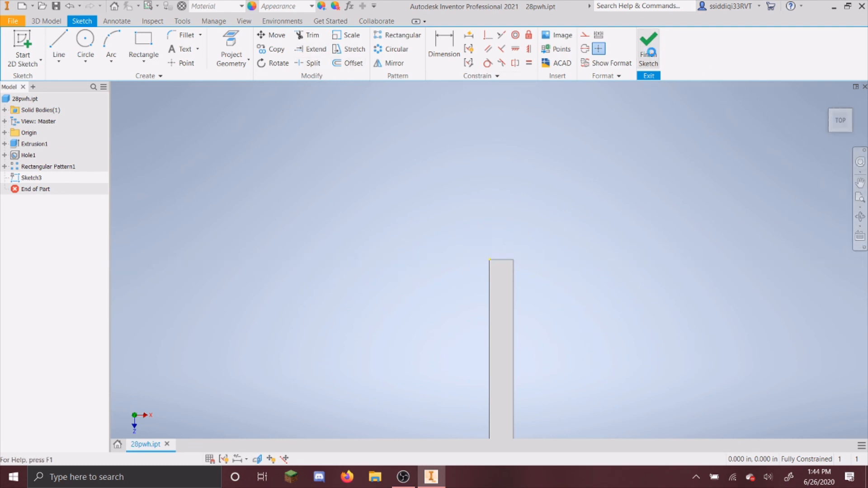